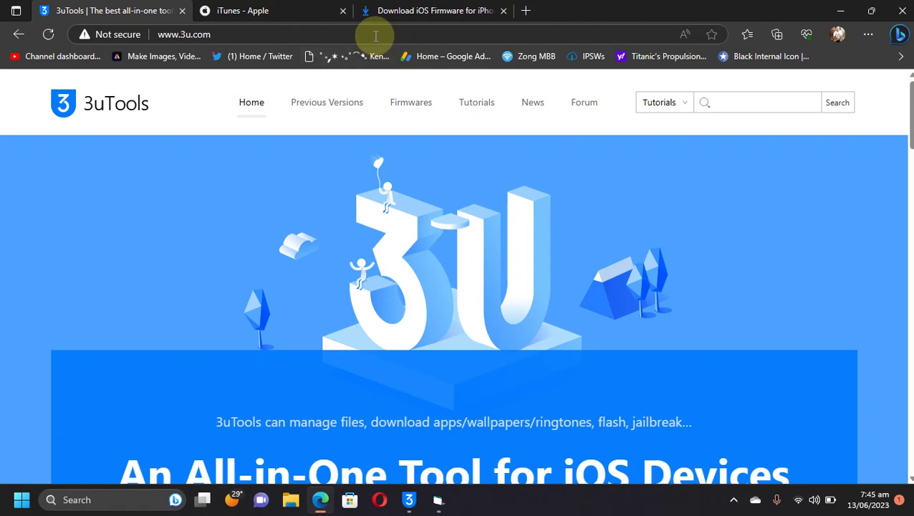
Check the 64-bit iTunes for Windows download on Apple's site, then return to ipsw.me
scroll(681, 237, "down", 4)
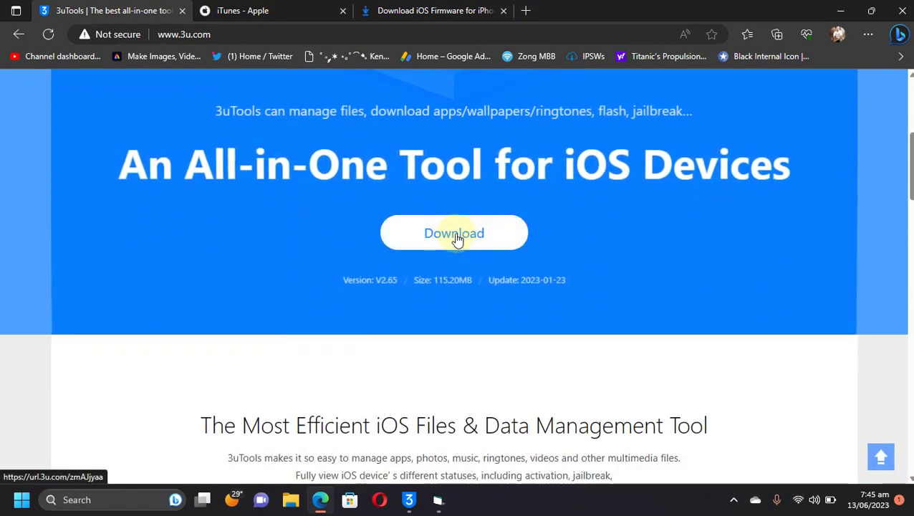
scroll(682, 239, "up", 5)
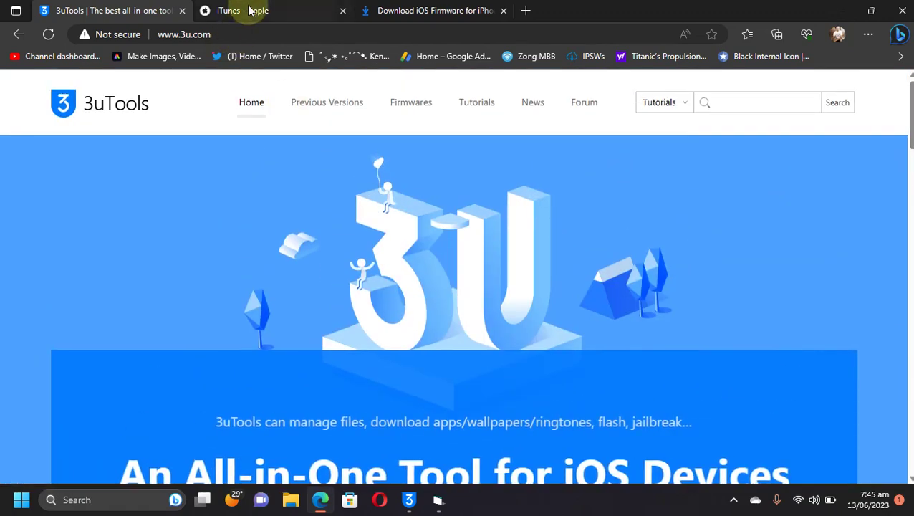
left_click(244, 10)
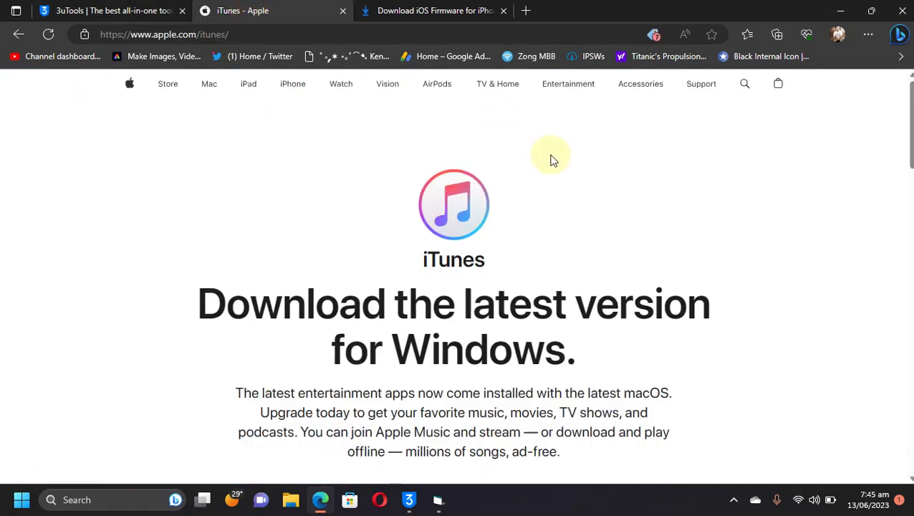
scroll(563, 169, "down", 3)
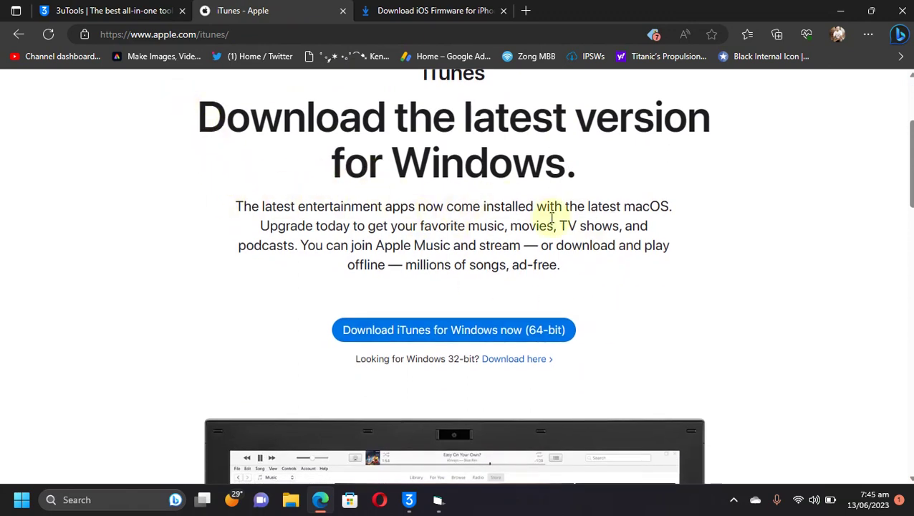
key("ctrl+Tab")
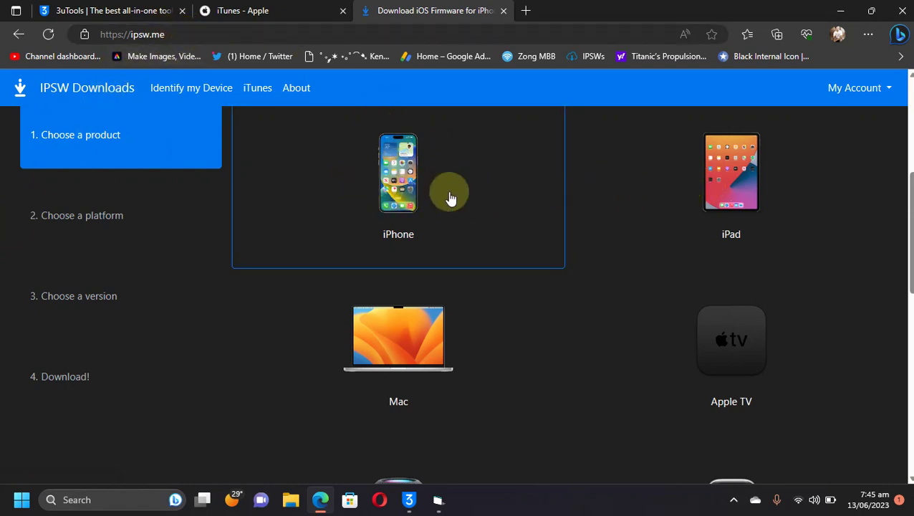
Open the signed iPadOS 16.5 firmware page for the iPad 6 (WiFi)
left_click(724, 185)
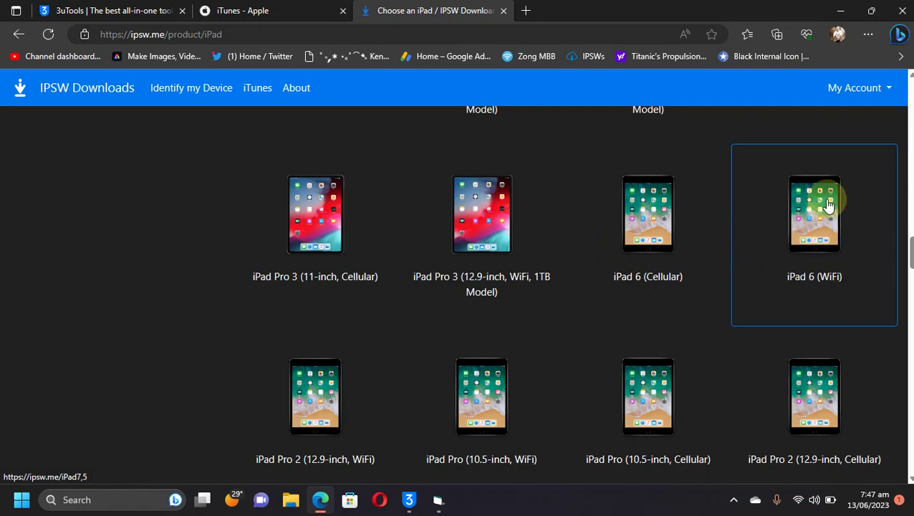
left_click(814, 221)
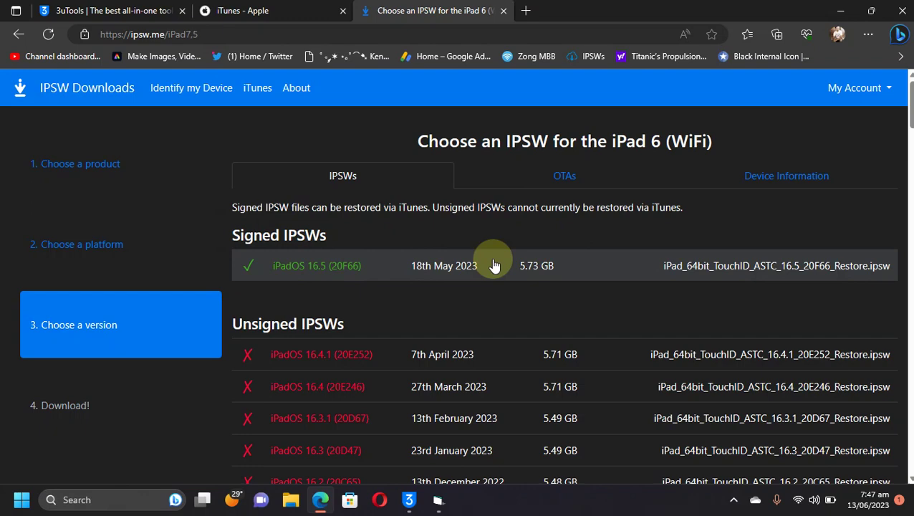
left_click(595, 270)
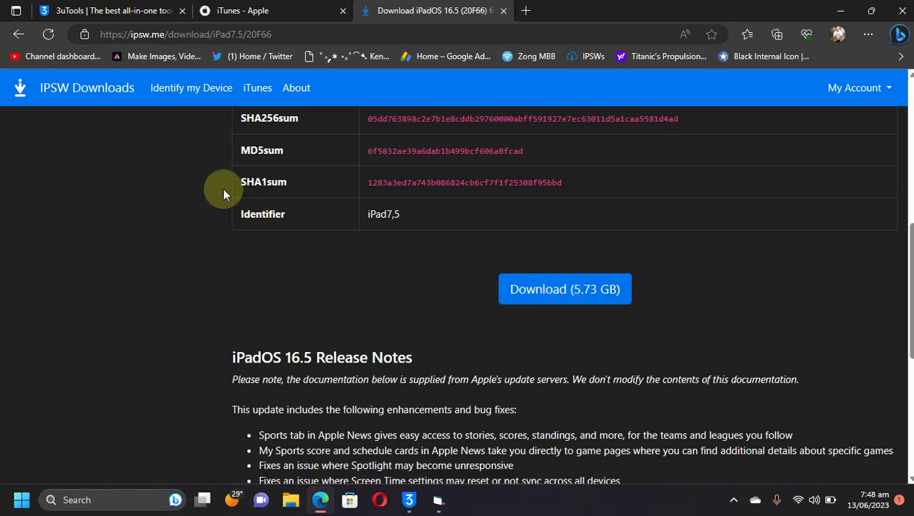
Go to Identify my Device and select the Model Number entry field
left_click(181, 92)
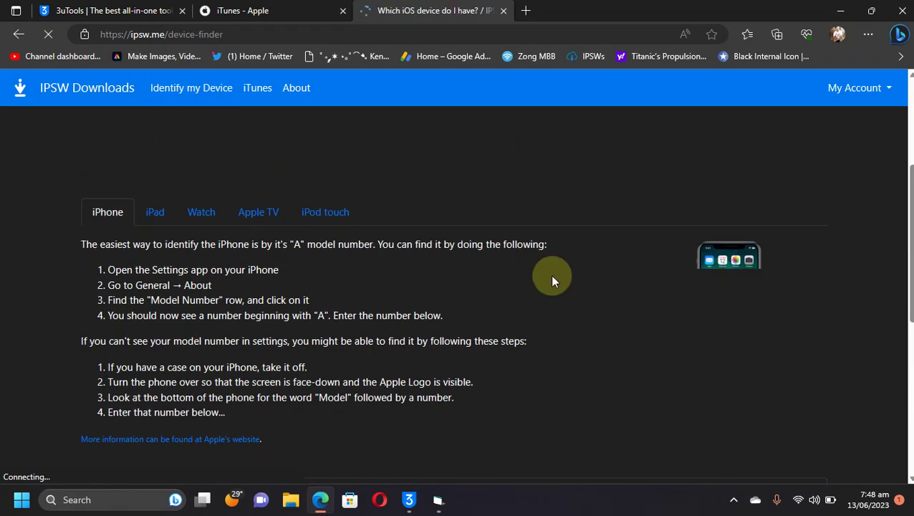
scroll(550, 276, "down", 2)
scroll(543, 280, "down", 2)
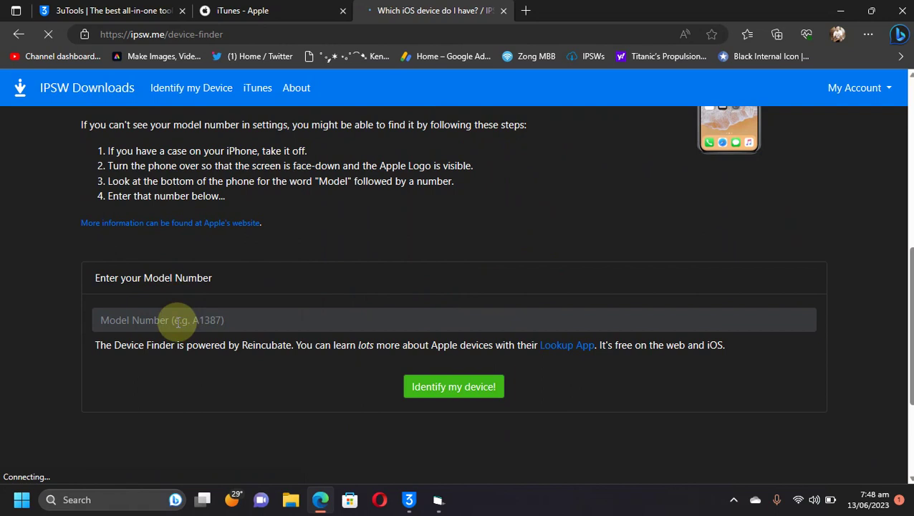
left_click(215, 321)
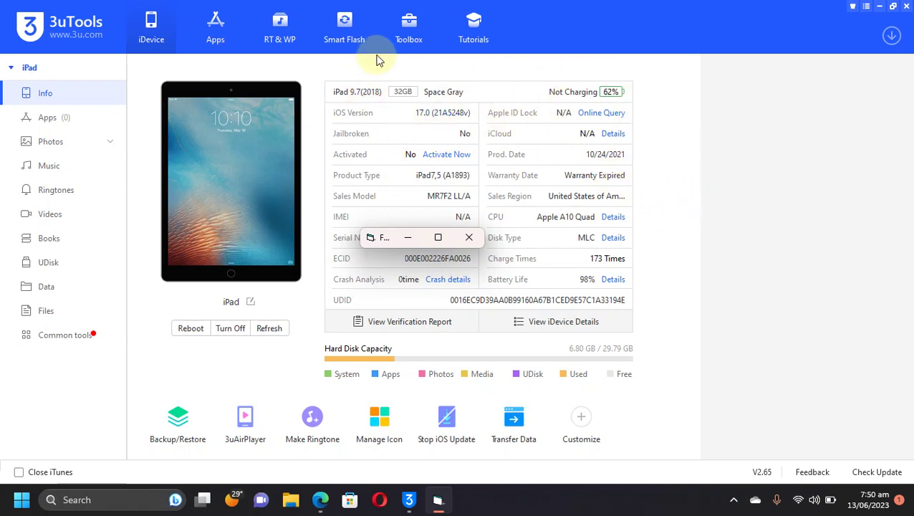
Switch 3uTools to the Smart Flash tab to list the iPad's firmware versions
left_click(344, 29)
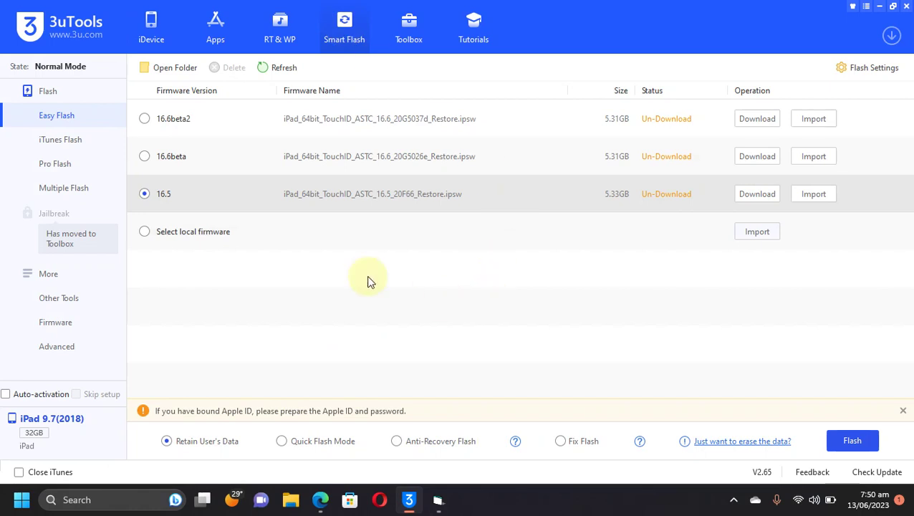
Import the downloaded iPadOS 16.5 IPSW as local firmware and choose Quick Flash Mode
left_click(145, 232)
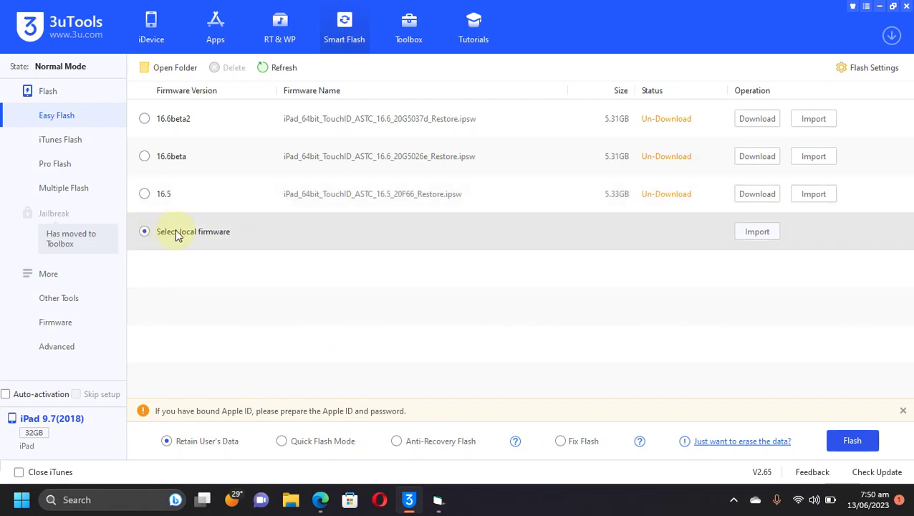
left_click(754, 237)
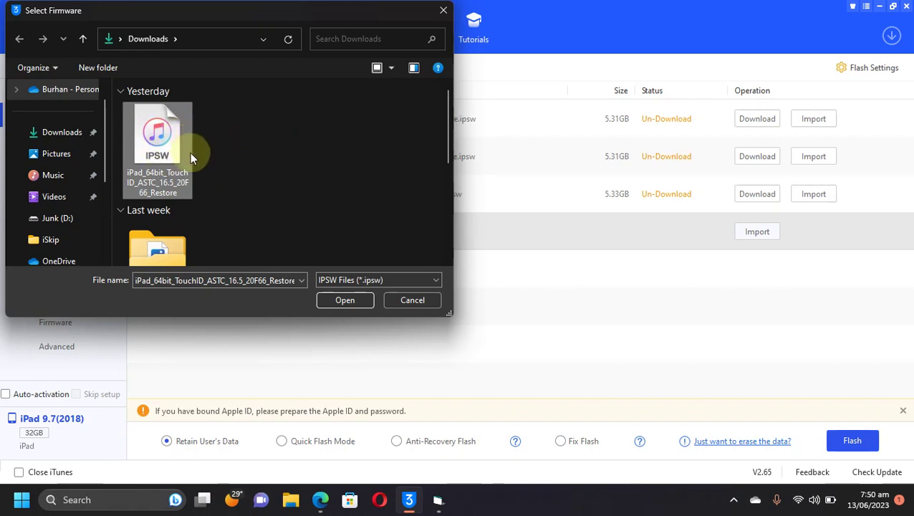
mouse_move(158, 136)
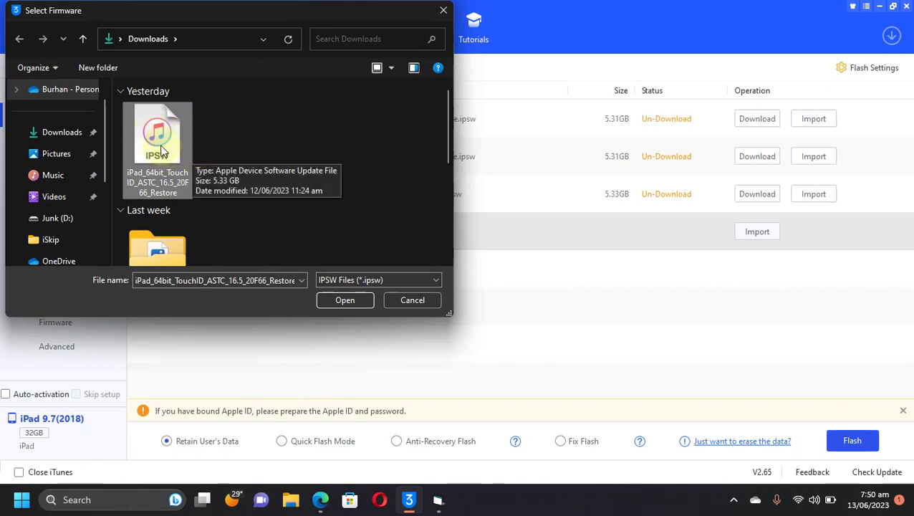
left_click(339, 299)
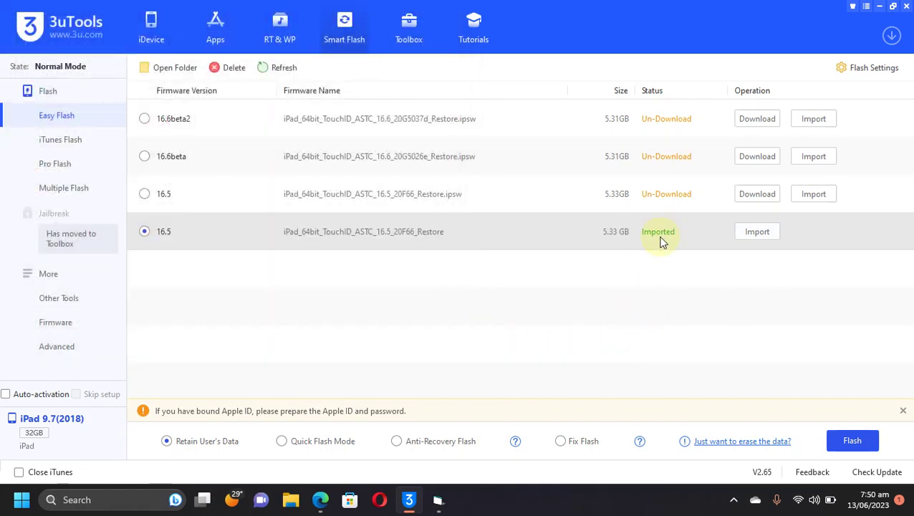
left_click(284, 441)
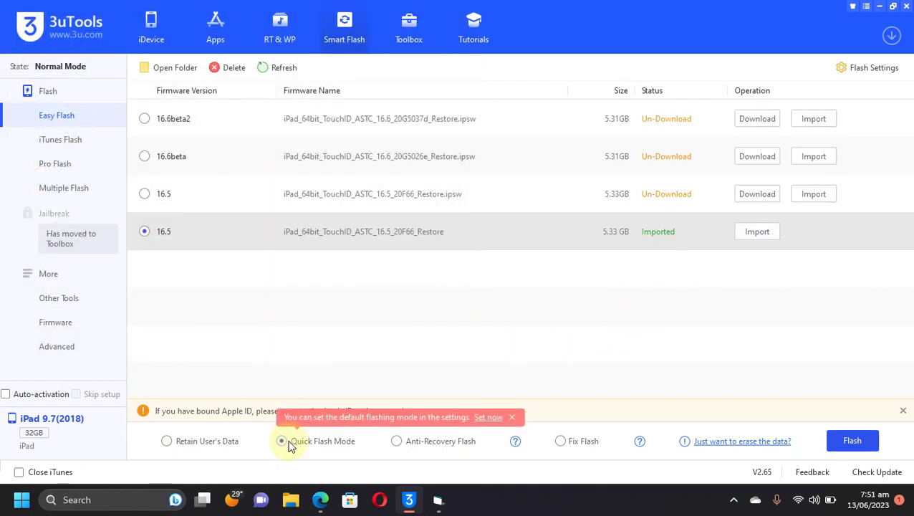
Flash the iPad from iOS 17.0 to 16.5, confirming the downgrade reminder
left_click(852, 442)
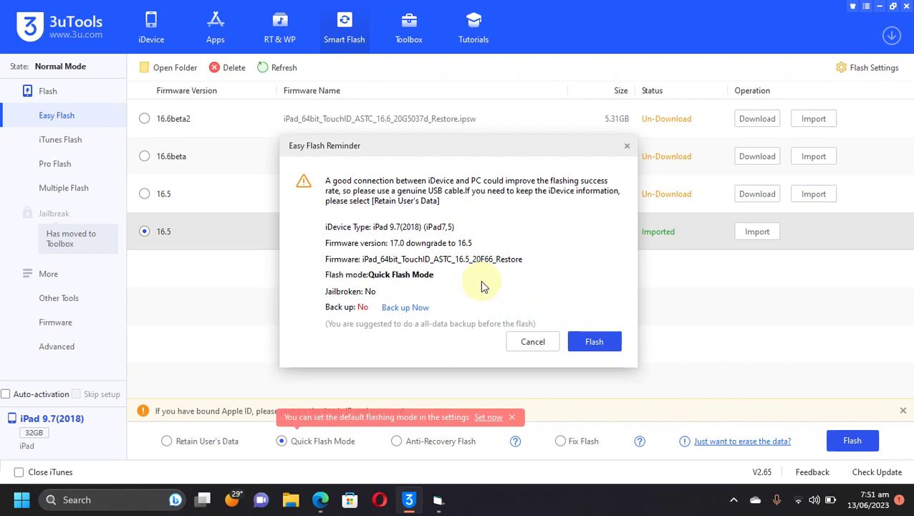
left_click(595, 342)
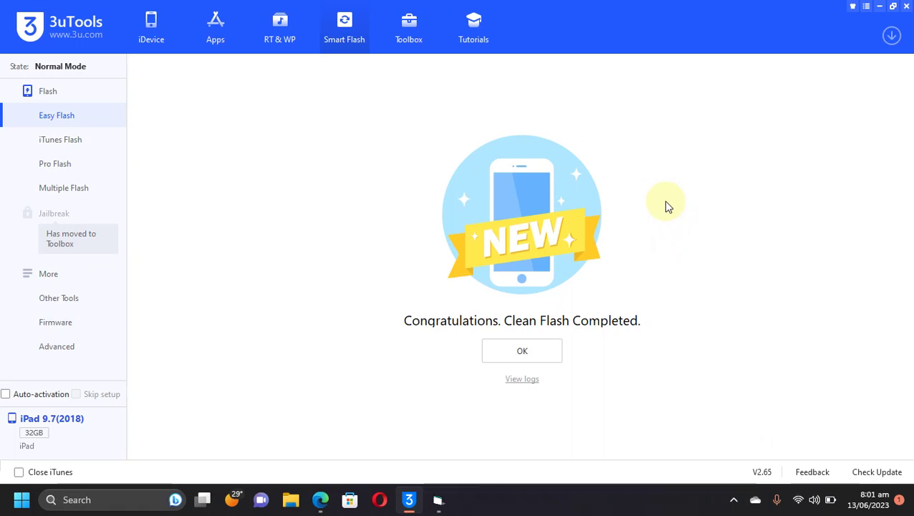
Dismiss Clean Flash Completed and confirm the iPad now reports iOS 16.5 (20F66)
left_click(522, 351)
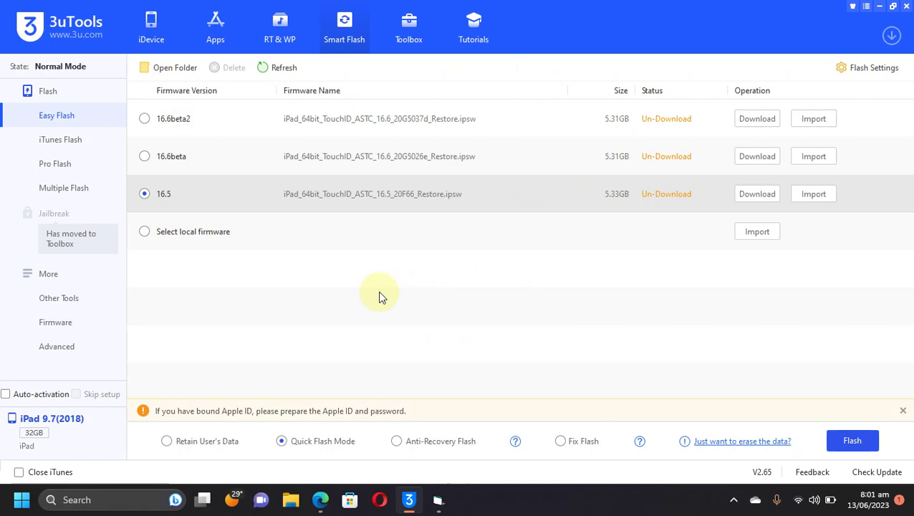
left_click(153, 32)
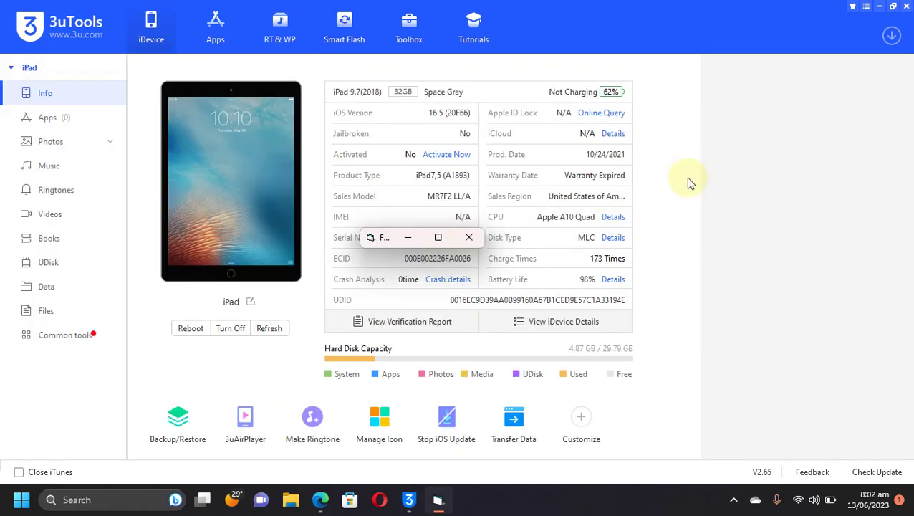